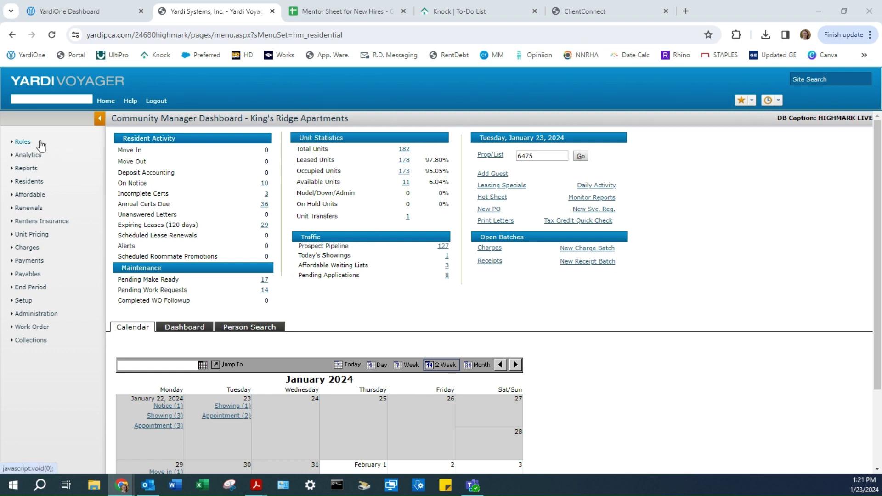
Choose the PayScan role to bring up the invoice register Workflow Dashboard
{"action": "mouse_move", "coordinate": [22, 142]}
{"action": "left_click", "coordinate": [152, 149]}
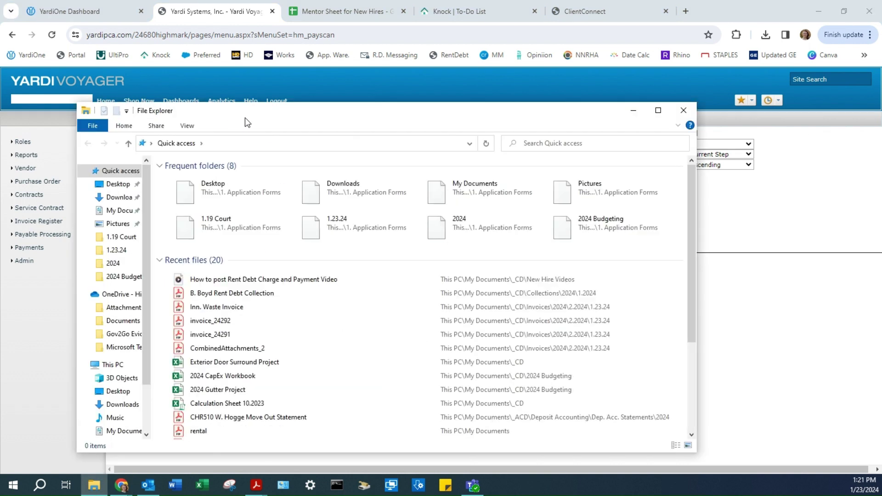
{"action": "left_click", "coordinate": [111, 213]}
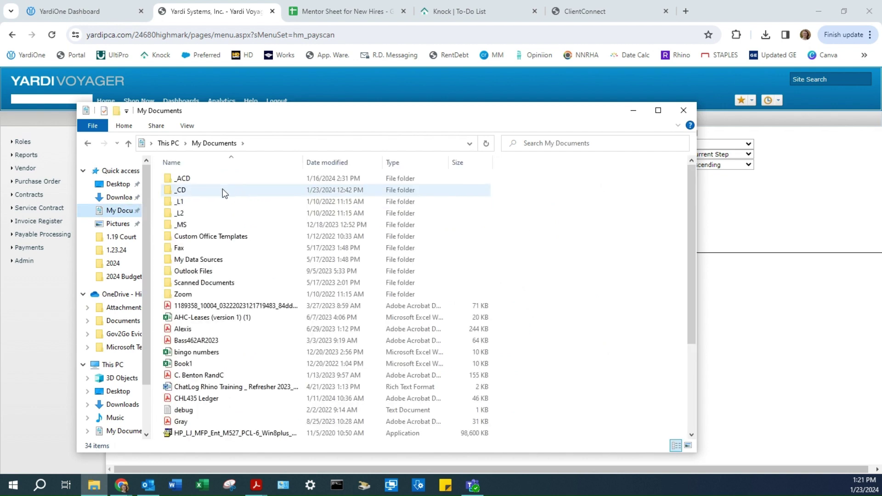
{"action": "double_click", "coordinate": [223, 191]}
{"action": "type", "text": "inv"}
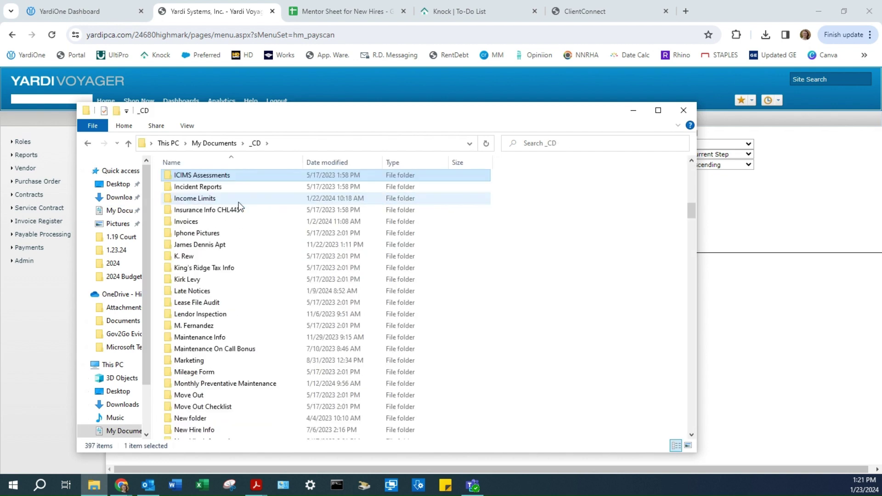
{"action": "double_click", "coordinate": [234, 220]}
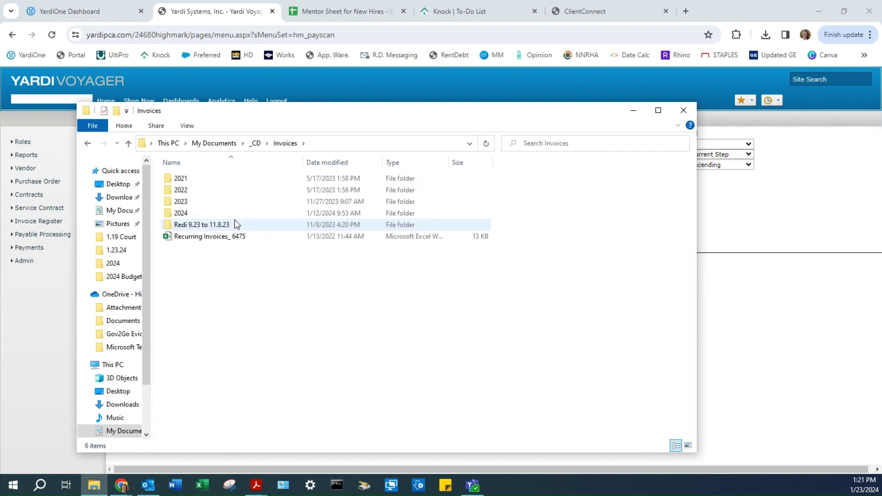
{"action": "left_click", "coordinate": [232, 211]}
{"action": "double_click", "coordinate": [230, 212]}
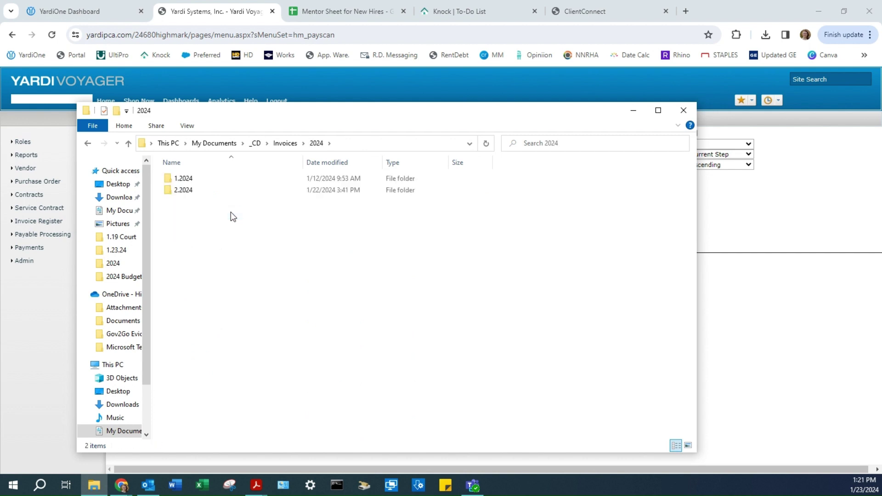
{"action": "double_click", "coordinate": [218, 190]}
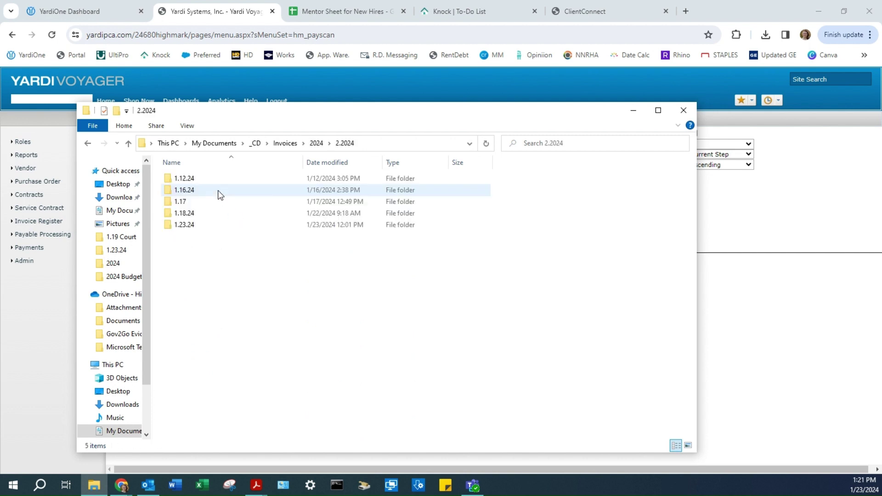
{"action": "double_click", "coordinate": [219, 226]}
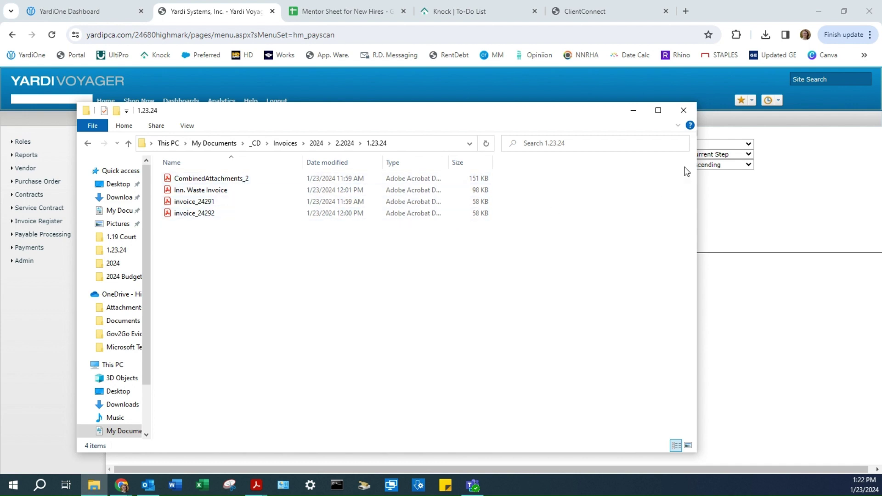
{"action": "left_click", "coordinate": [683, 111]}
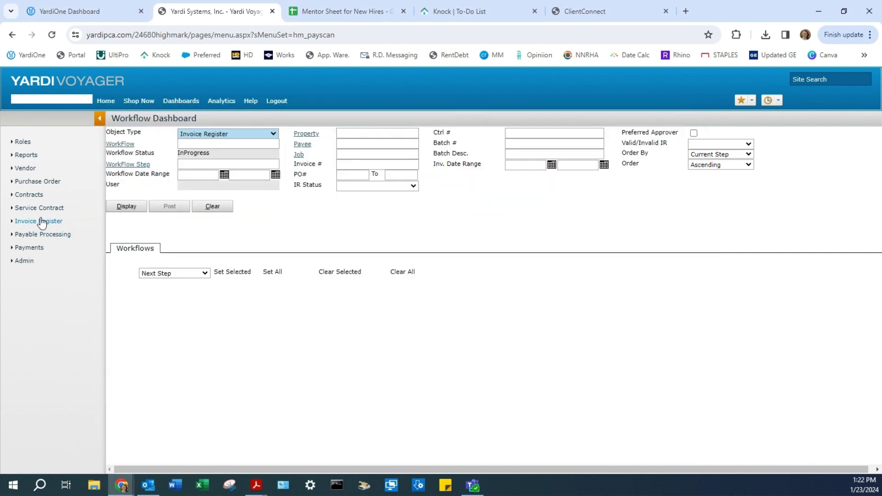
{"action": "mouse_move", "coordinate": [39, 222]}
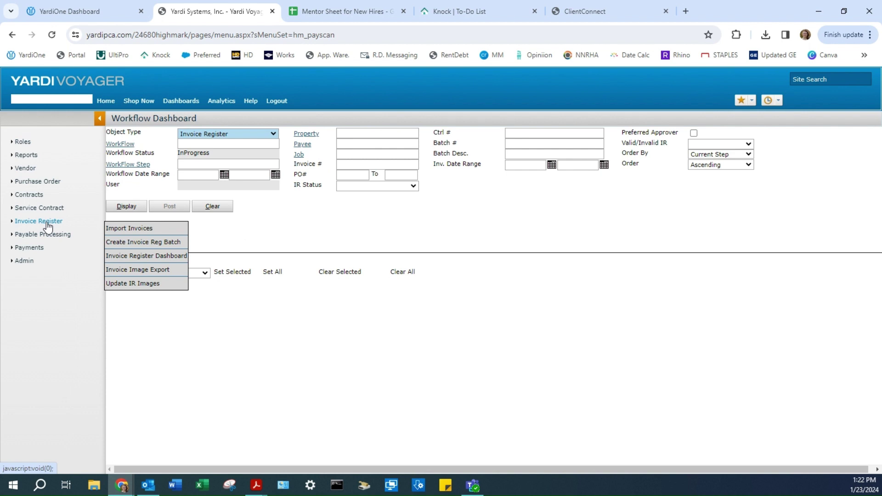
Go to Invoice Register > Import Invoices in the left menu
{"action": "left_click", "coordinate": [145, 228]}
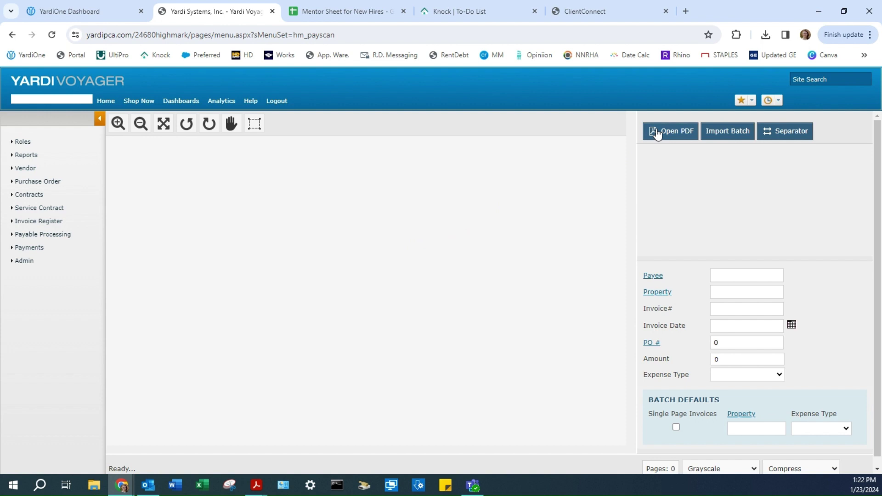
Import all four PDFs from _CD\Invoices\2024\2.2024\1.23.24 into the scan batch
{"action": "left_click", "coordinate": [672, 134]}
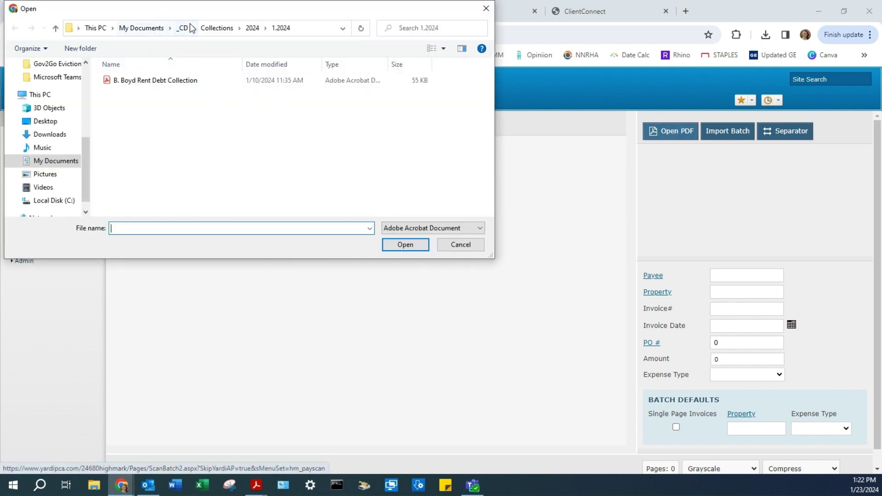
{"action": "left_click", "coordinate": [182, 28]}
{"action": "left_click", "coordinate": [228, 145]}
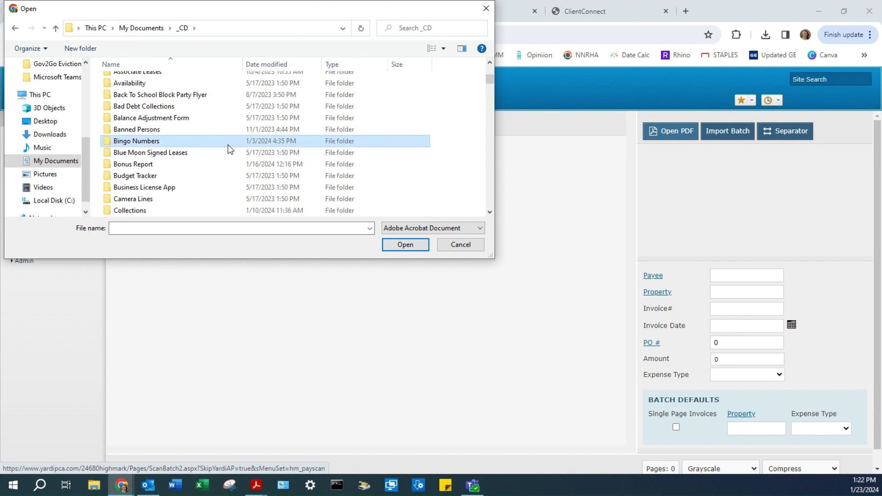
{"action": "type", "text": "inv"}
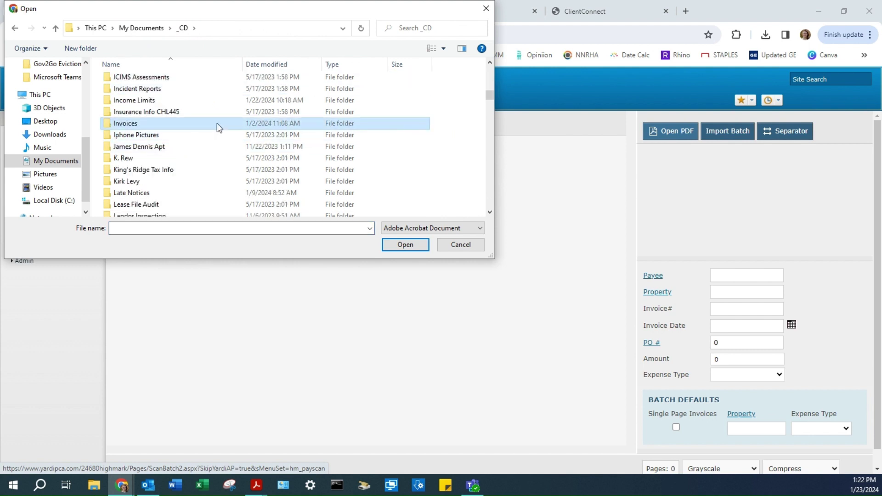
{"action": "double_click", "coordinate": [217, 124]}
{"action": "double_click", "coordinate": [205, 118]}
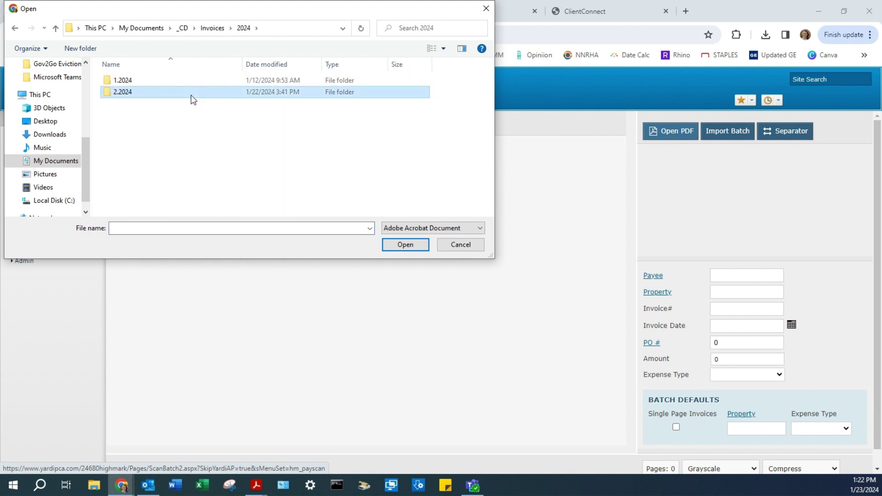
{"action": "double_click", "coordinate": [192, 94]}
{"action": "left_click", "coordinate": [192, 128]}
{"action": "double_click", "coordinate": [192, 131]}
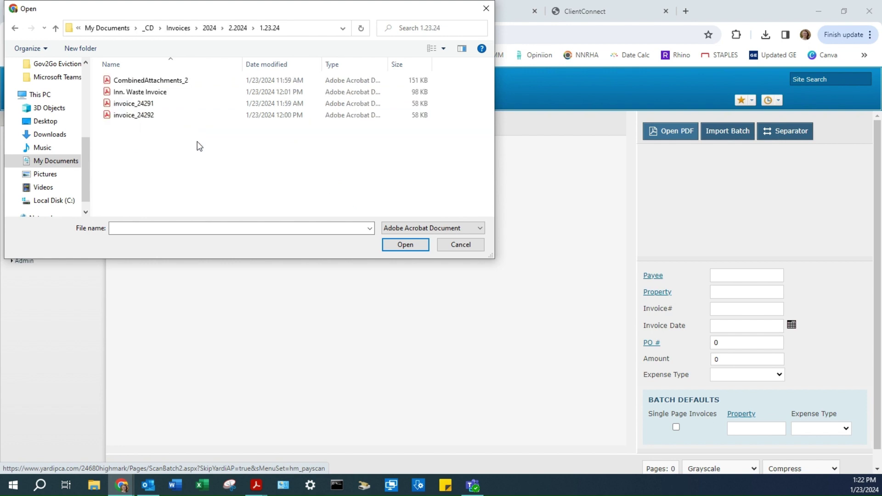
{"action": "left_click", "coordinate": [194, 83]}
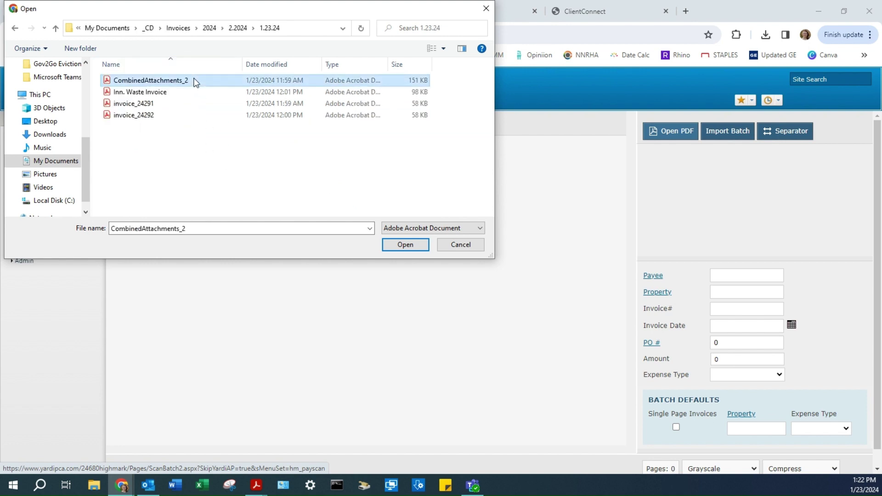
{"action": "left_click", "coordinate": [195, 114], "text": "shift"}
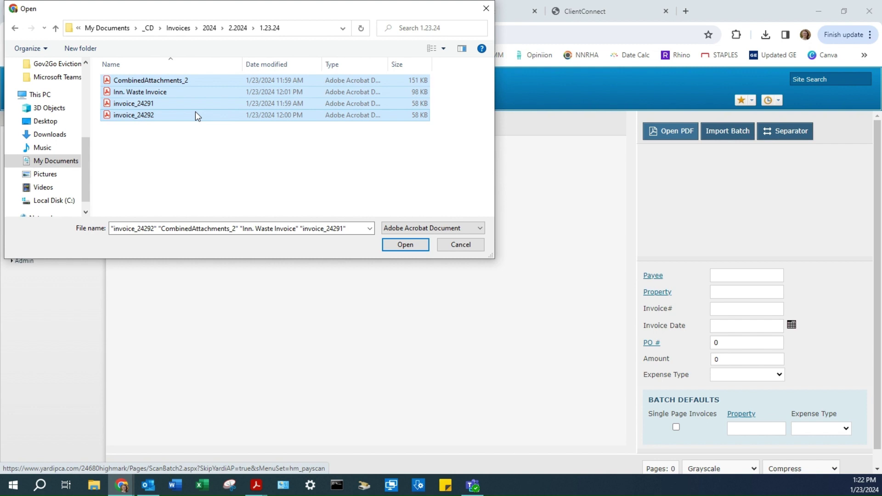
{"action": "left_click", "coordinate": [410, 246]}
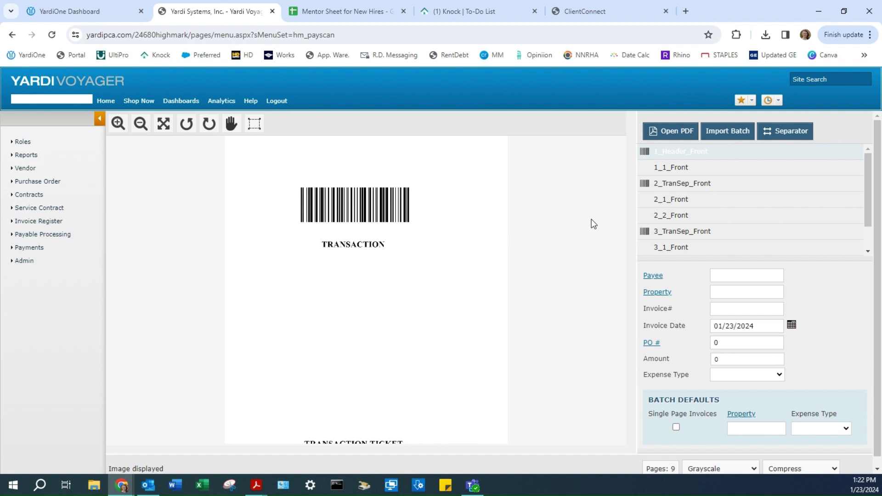
{"action": "scroll", "coordinate": [773, 211], "scroll_direction": "down", "scroll_amount": 3}
{"action": "scroll", "coordinate": [770, 239], "scroll_direction": "down", "scroll_amount": 1}
{"action": "scroll", "coordinate": [716, 180], "scroll_direction": "up", "scroll_amount": 3}
{"action": "scroll", "coordinate": [717, 179], "scroll_direction": "up", "scroll_amount": 1}
Show page 1_1_Front, French Painting Company invoice #24291 for $345
{"action": "left_click", "coordinate": [716, 168]}
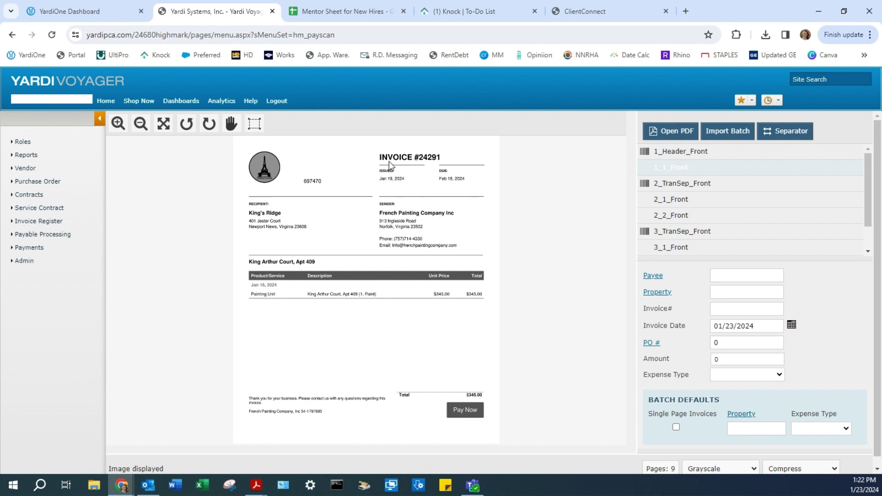
Key invoice #24291 with property 6475, date 01/19/2024, PO 697470 and amount $345
{"action": "left_click", "coordinate": [730, 295]}
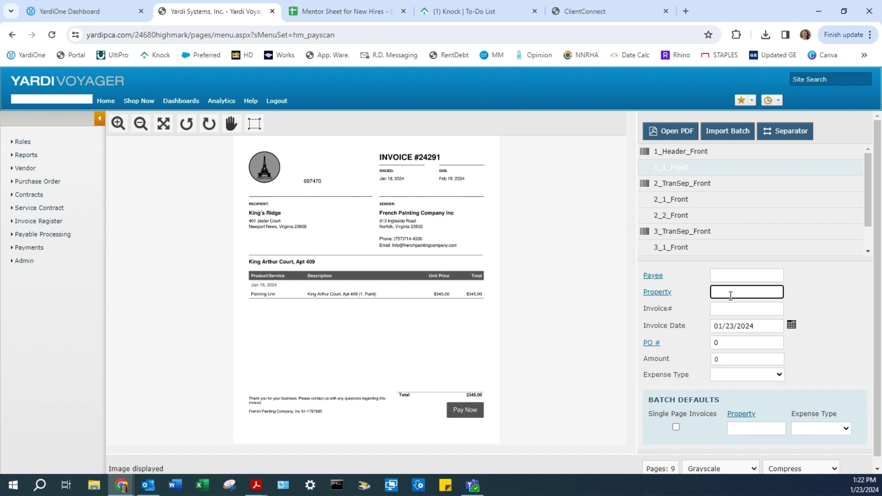
{"action": "type", "text": "6475"}
{"action": "key", "text": "Tab"}
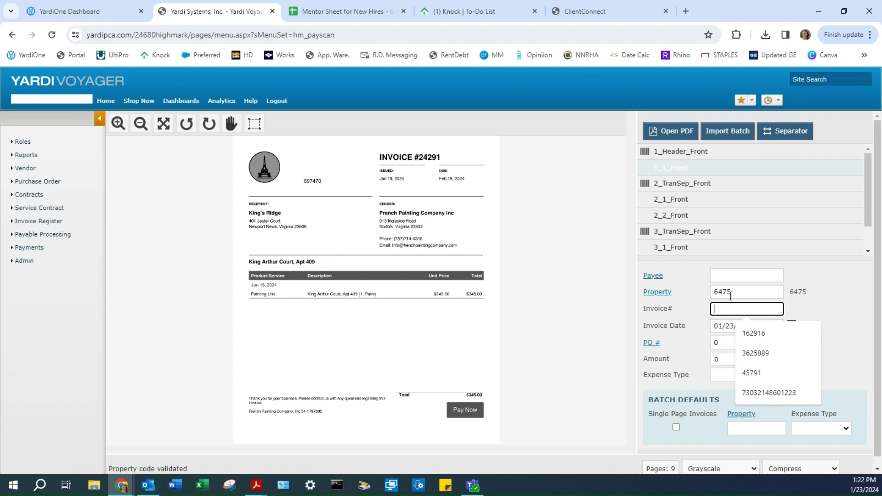
{"action": "type", "text": "24291"}
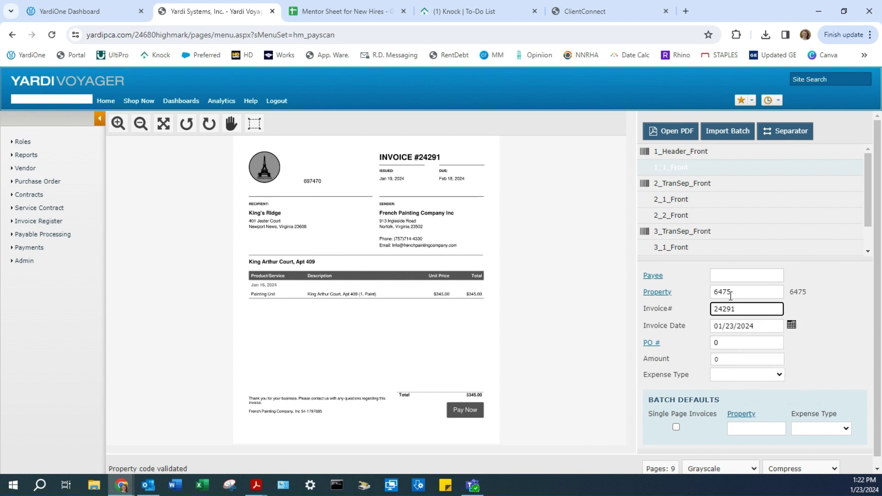
{"action": "key", "text": "Tab"}
{"action": "type", "text": "1/19"}
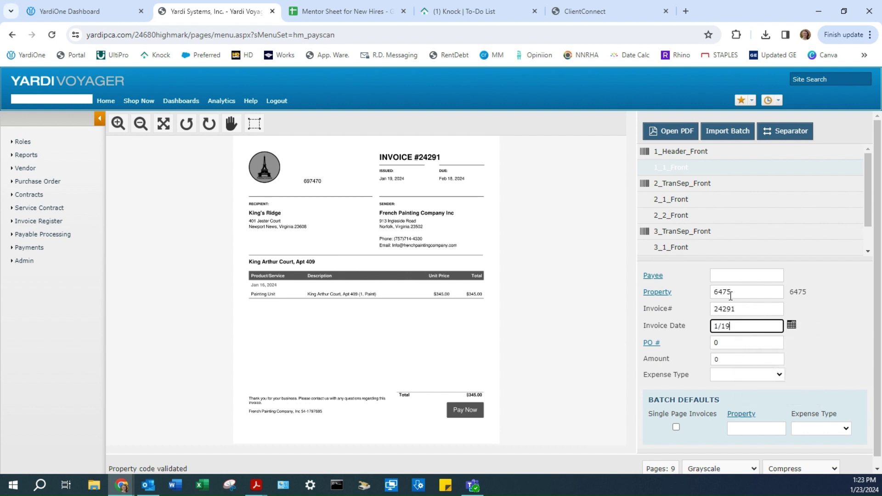
{"action": "key", "text": "Tab"}
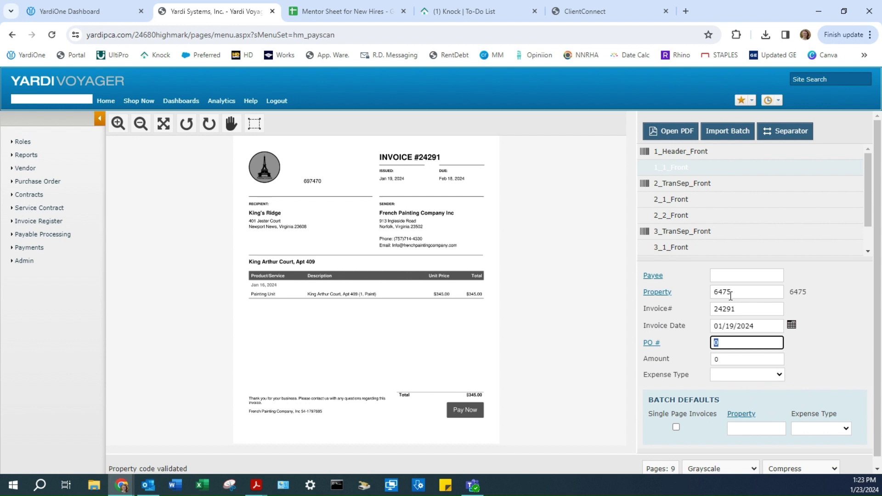
{"action": "type", "text": "697470"}
{"action": "key", "text": "Tab"}
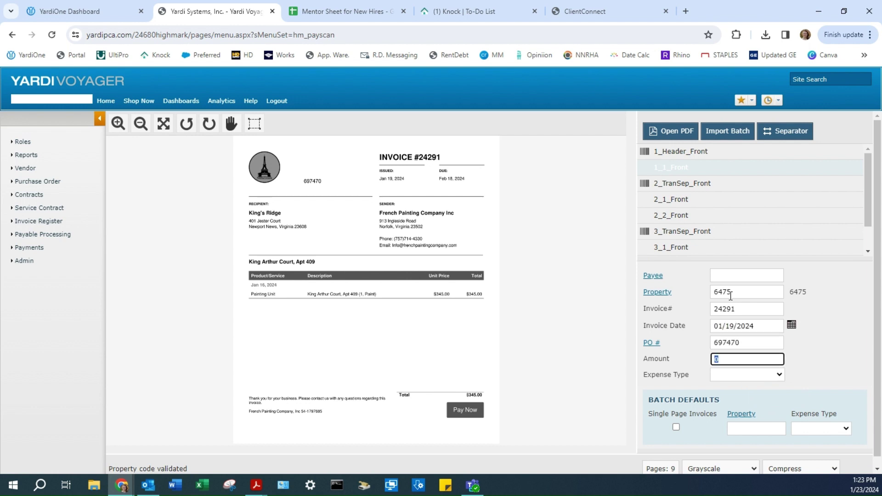
{"action": "type", "text": "345"}
Delete the extra scanned pages 2_TranSep_Front and 3_TranSep_Front from the batch
{"action": "left_click", "coordinate": [699, 200]}
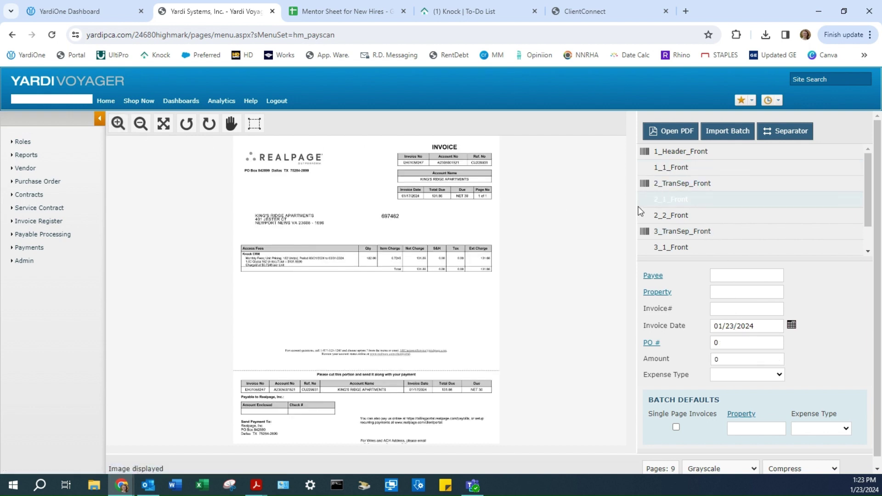
{"action": "left_click", "coordinate": [856, 186]}
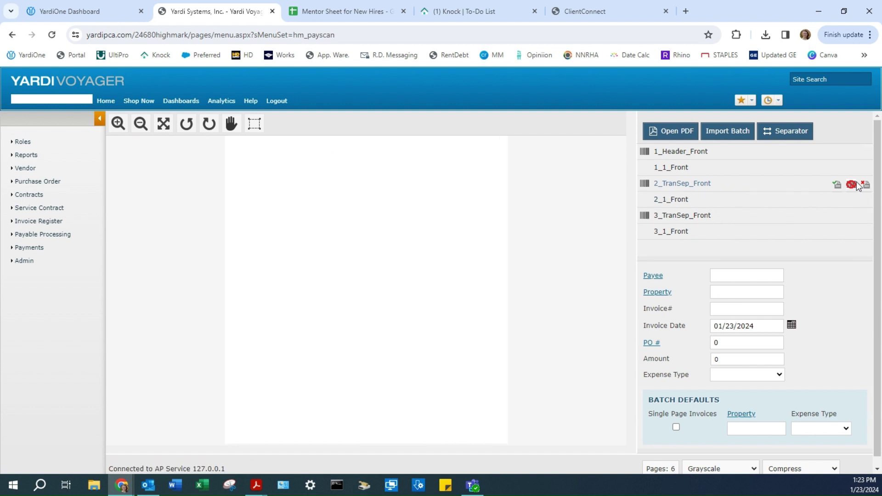
{"action": "left_click", "coordinate": [857, 185]}
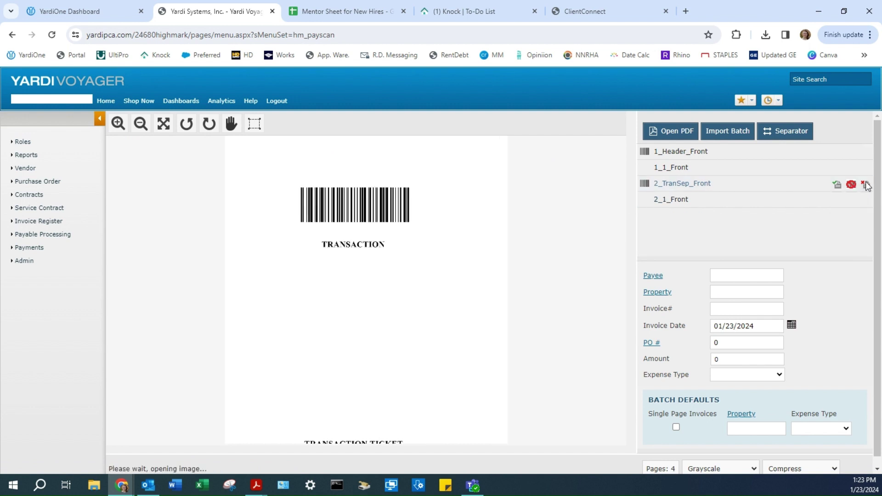
Import the keyed French Painting invoice as batch 810732 and dismiss the confirmation
{"action": "left_click", "coordinate": [680, 173]}
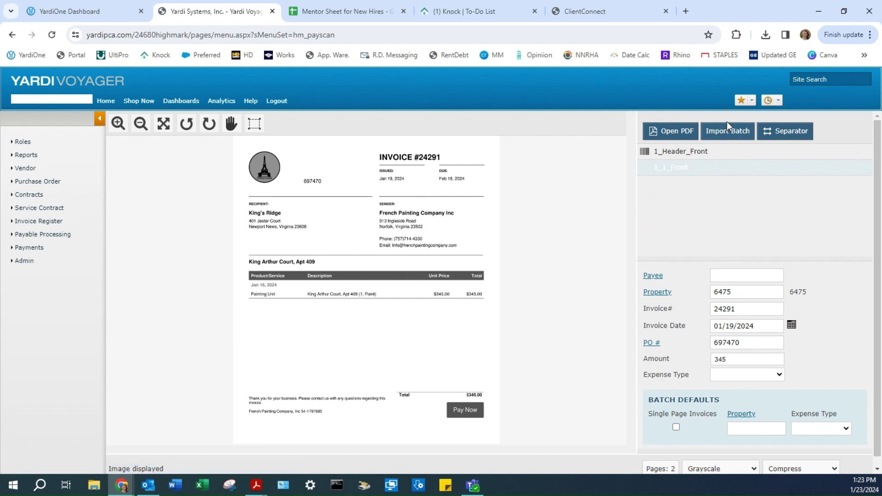
{"action": "left_click", "coordinate": [728, 131]}
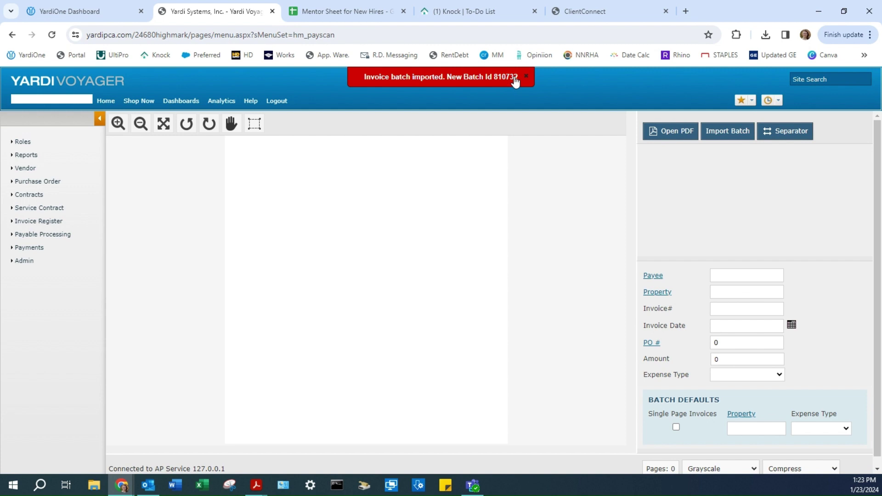
{"action": "left_click", "coordinate": [516, 77]}
{"action": "mouse_move", "coordinate": [39, 221]}
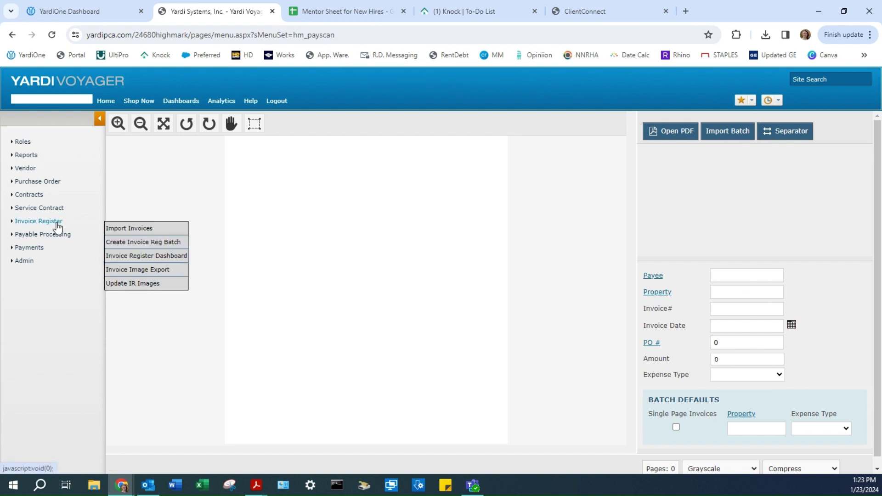
Leave the scanning page for the Invoice Register Dashboard and list open-batch invoices
{"action": "left_click", "coordinate": [163, 256]}
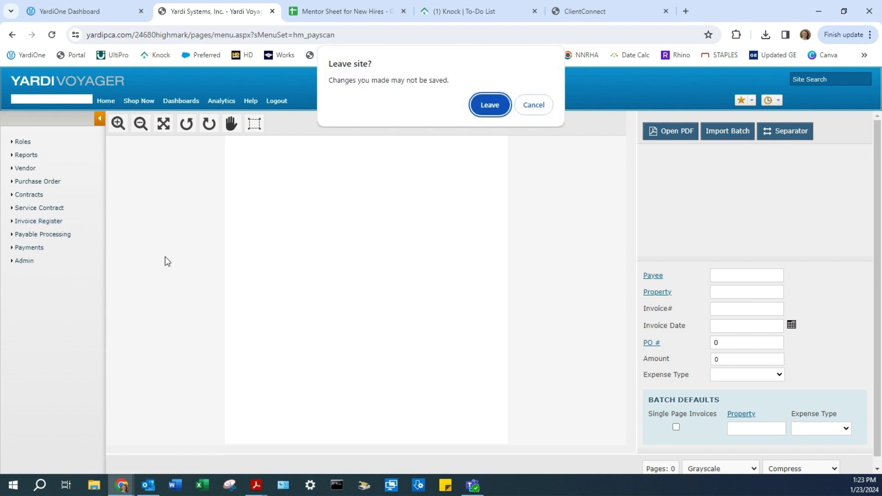
{"action": "left_click", "coordinate": [487, 107]}
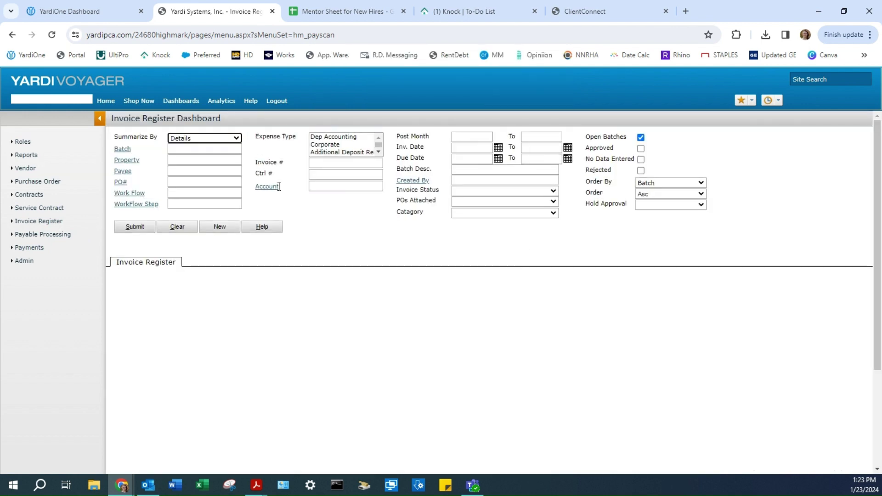
{"action": "left_click", "coordinate": [132, 228]}
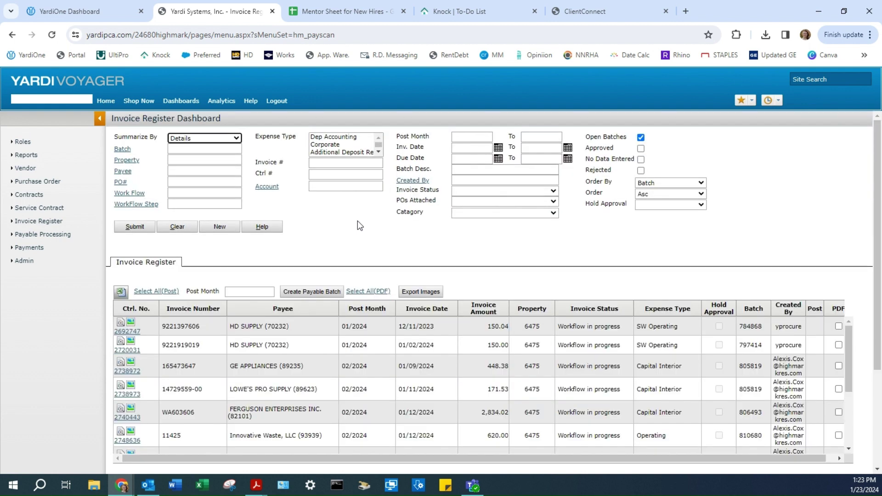
{"action": "scroll", "coordinate": [358, 225], "scroll_direction": "down", "scroll_amount": 1}
{"action": "scroll", "coordinate": [362, 219], "scroll_direction": "down", "scroll_amount": 1}
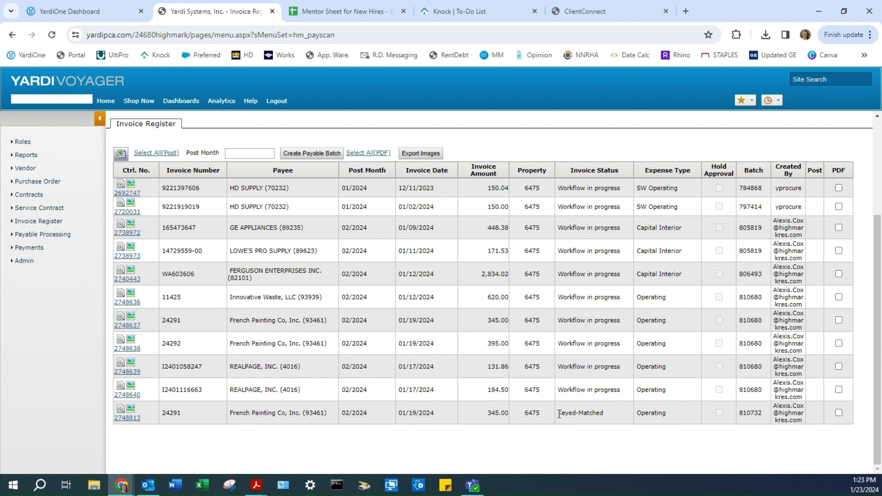
Highlight invoice 24291's Keyed-Matched status and open its record, Ctrl. No. 2748813
{"action": "left_click_drag", "start_coordinate": [559, 414], "coordinate": [606, 413]}
{"action": "left_click", "coordinate": [136, 419]}
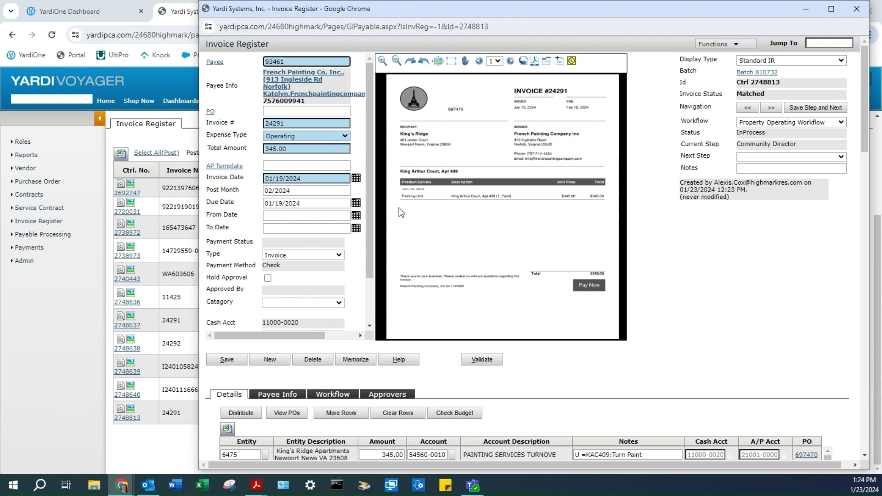
{"action": "scroll", "coordinate": [733, 260], "scroll_direction": "down", "scroll_amount": 2}
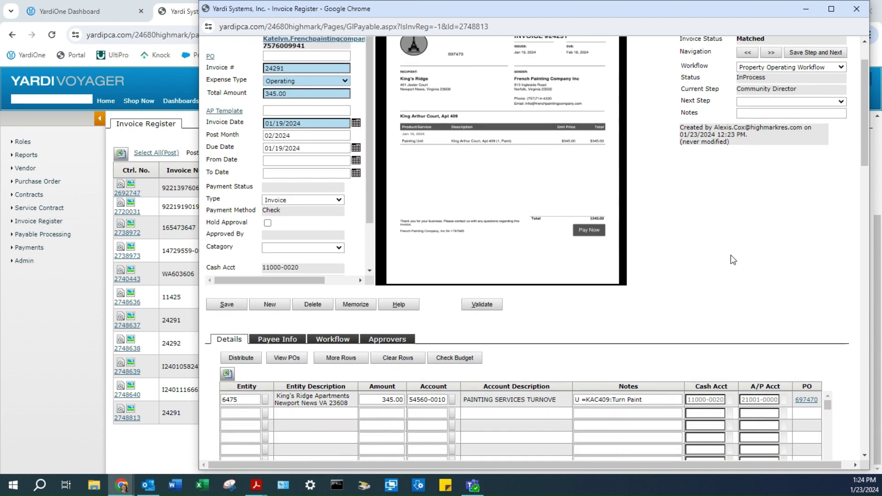
{"action": "scroll", "coordinate": [729, 258], "scroll_direction": "up", "scroll_amount": 2}
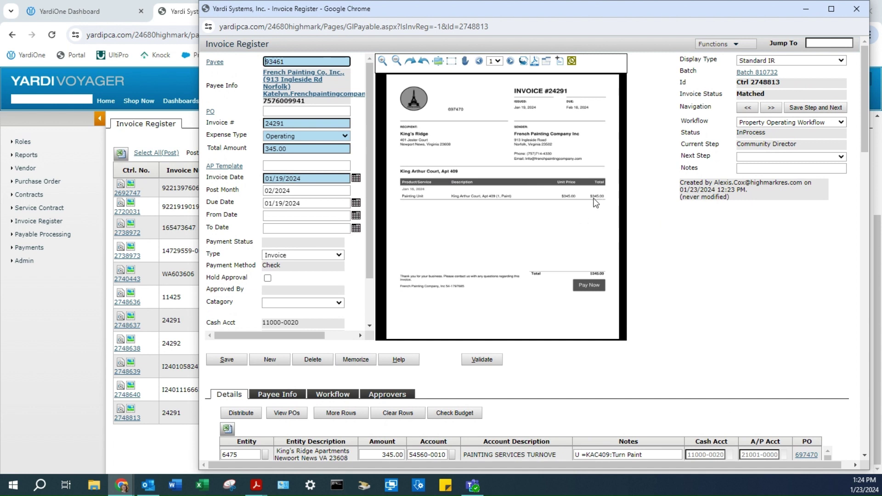
Edit the Due Date field to read 02/18/2024, matching the scanned invoice
{"action": "double_click", "coordinate": [296, 123]}
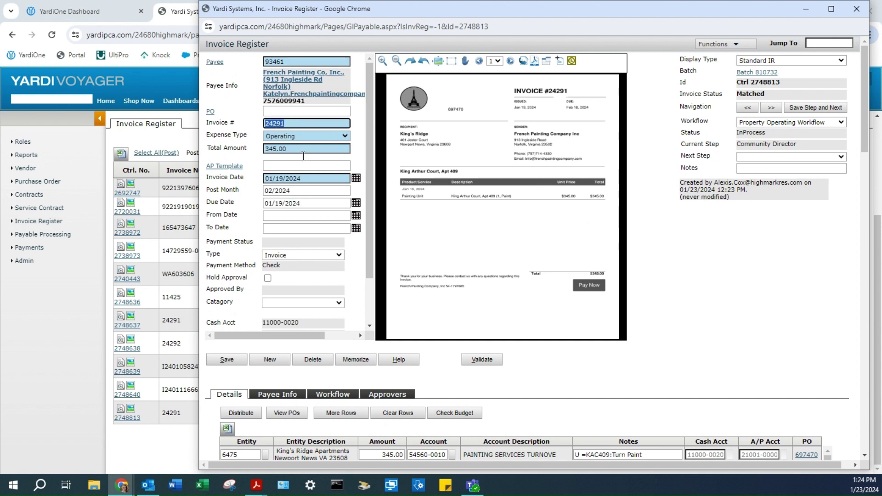
{"action": "left_click_drag", "start_coordinate": [282, 204], "coordinate": [261, 210]}
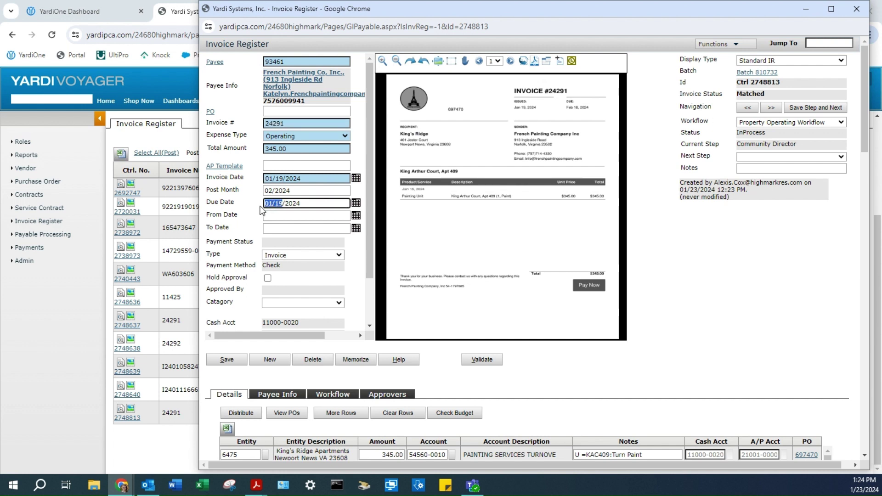
{"action": "type", "text": "2/18/"}
{"action": "type", "text": "20"}
{"action": "key", "text": "BackSpace"}
{"action": "key", "text": "BackSpace"}
{"action": "left_click", "coordinate": [261, 210]}
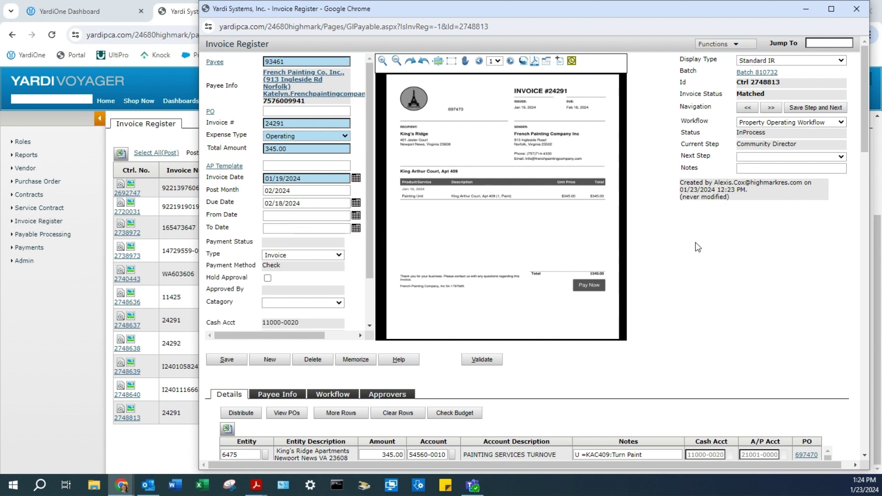
Set Next Step to Send to Regional Manager and save invoice 24291
{"action": "left_click", "coordinate": [780, 157]}
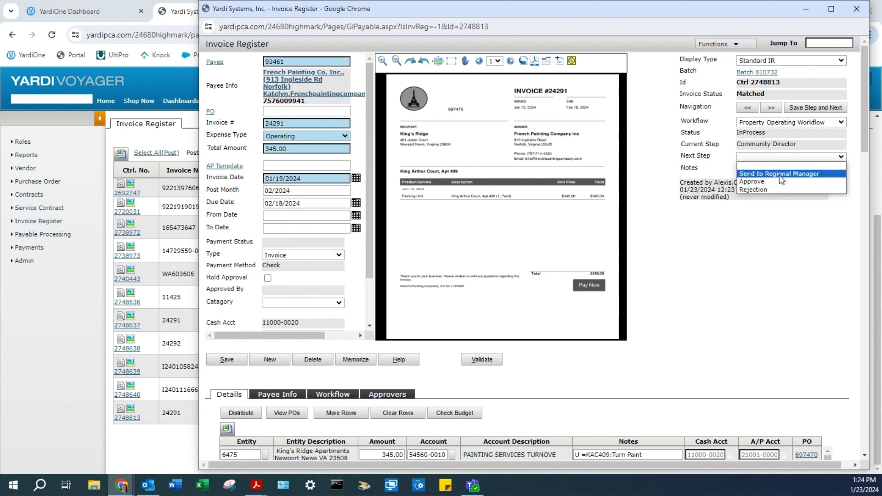
{"action": "left_click", "coordinate": [781, 175]}
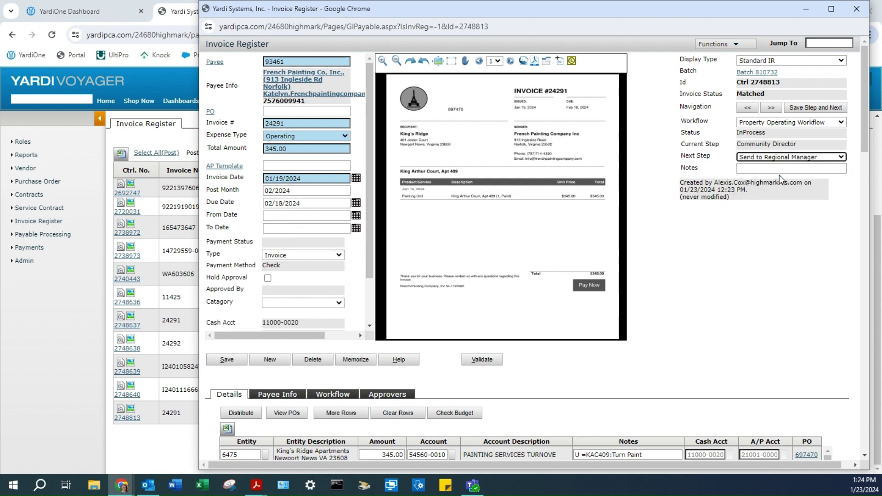
{"action": "left_click", "coordinate": [226, 366]}
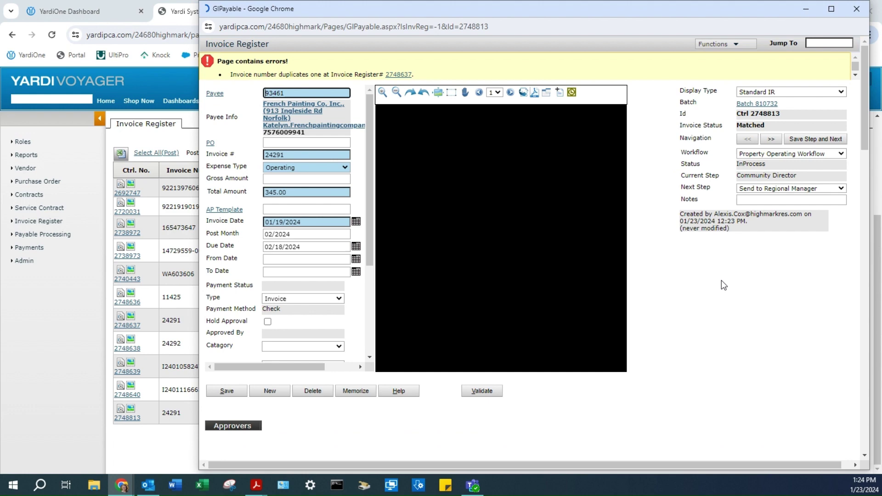
Close the new invoice and open earlier duplicate record 2748637, already at Send to Regional Manager
{"action": "left_click", "coordinate": [856, 9]}
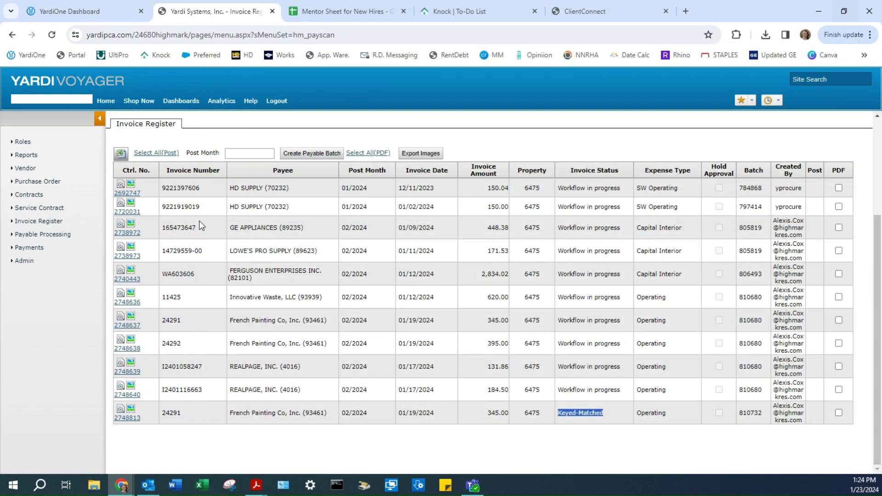
{"action": "left_click", "coordinate": [133, 325]}
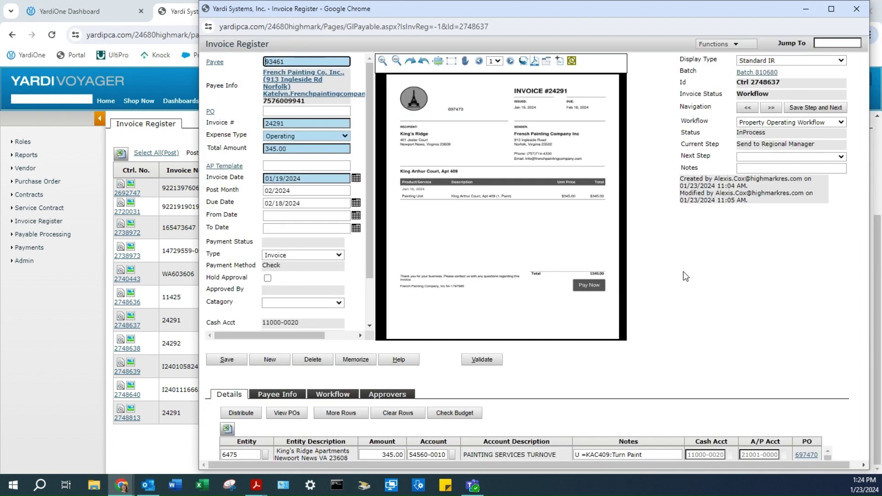
{"action": "left_click_drag", "start_coordinate": [736, 144], "coordinate": [814, 144]}
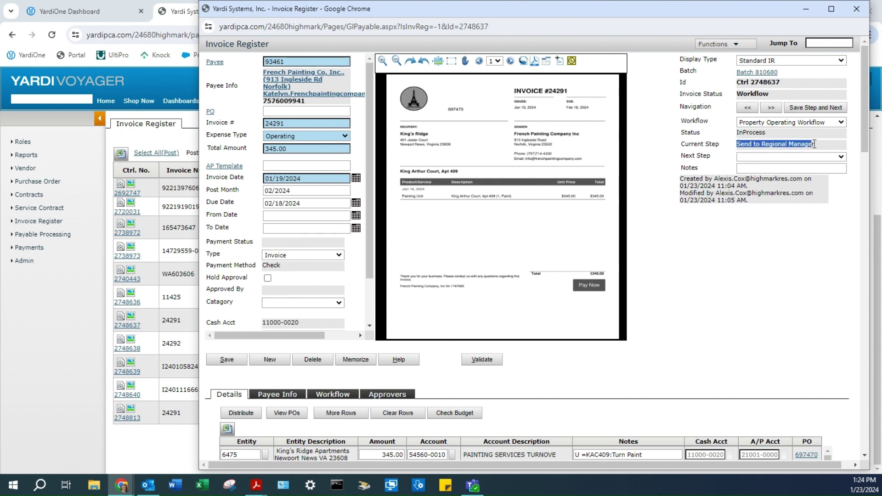